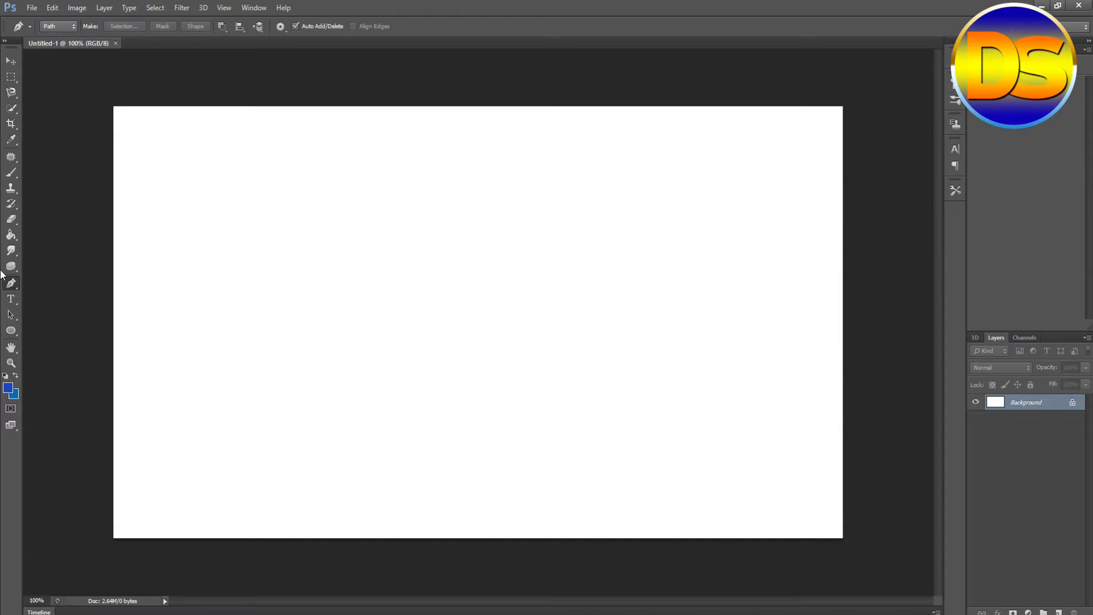
Step: Draw a closed four-sided path with straight edges using the Pen tool in the left part of the canvas
right_click(12, 283)
left_click(56, 284)
left_click(196, 230)
left_click(354, 230)
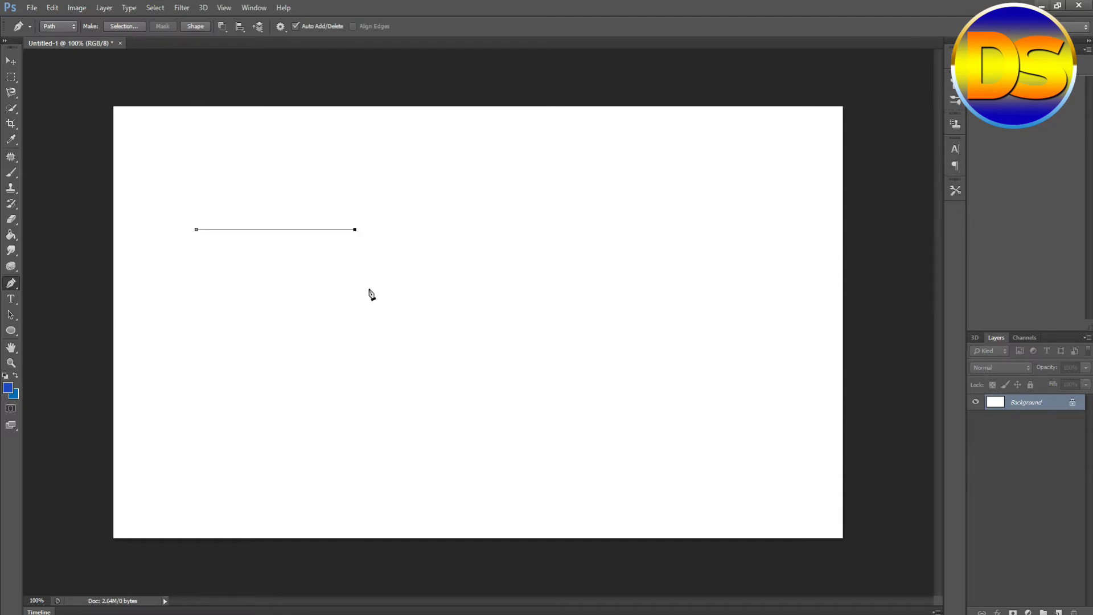
left_click(354, 345)
left_click(192, 345)
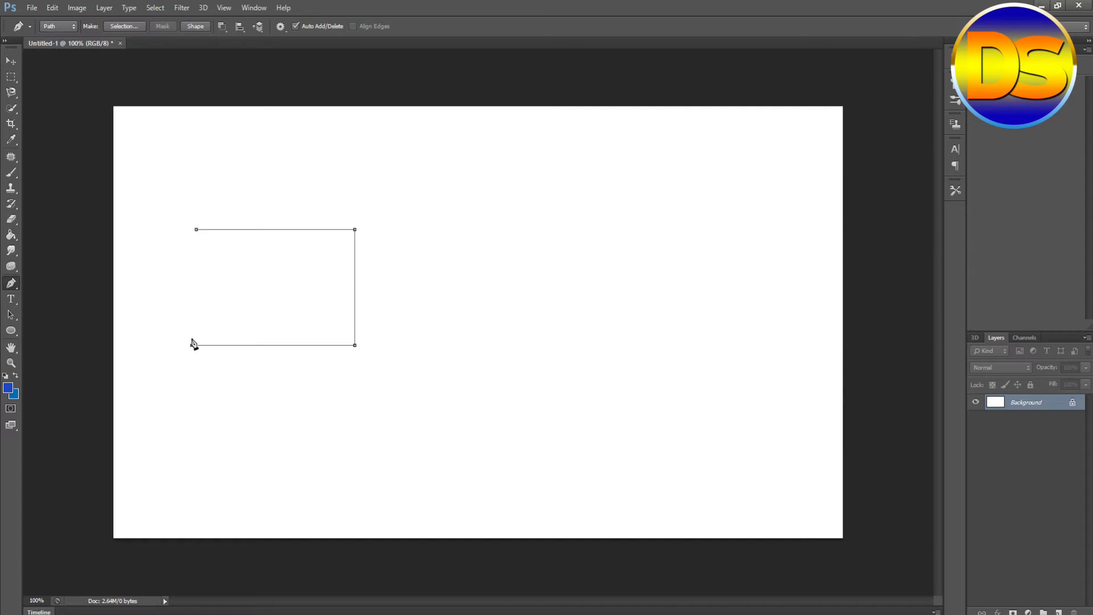
left_click(196, 230)
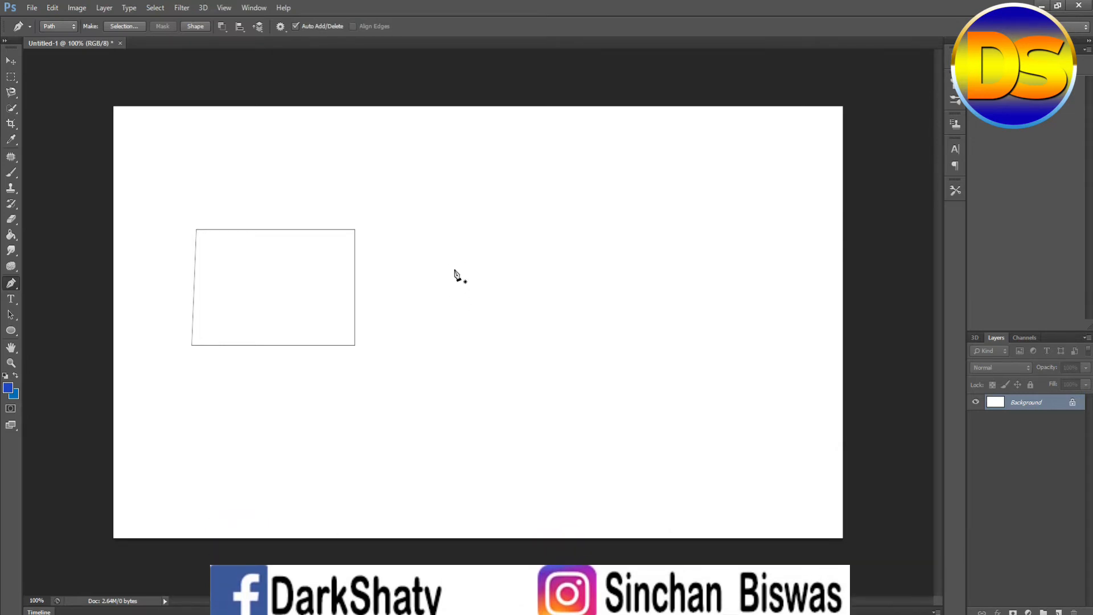
Step: Start a rounded rectangle path in the canvas's upper middle with a vertical left side, curved upper-left corner and straight top edge
left_click(455, 242)
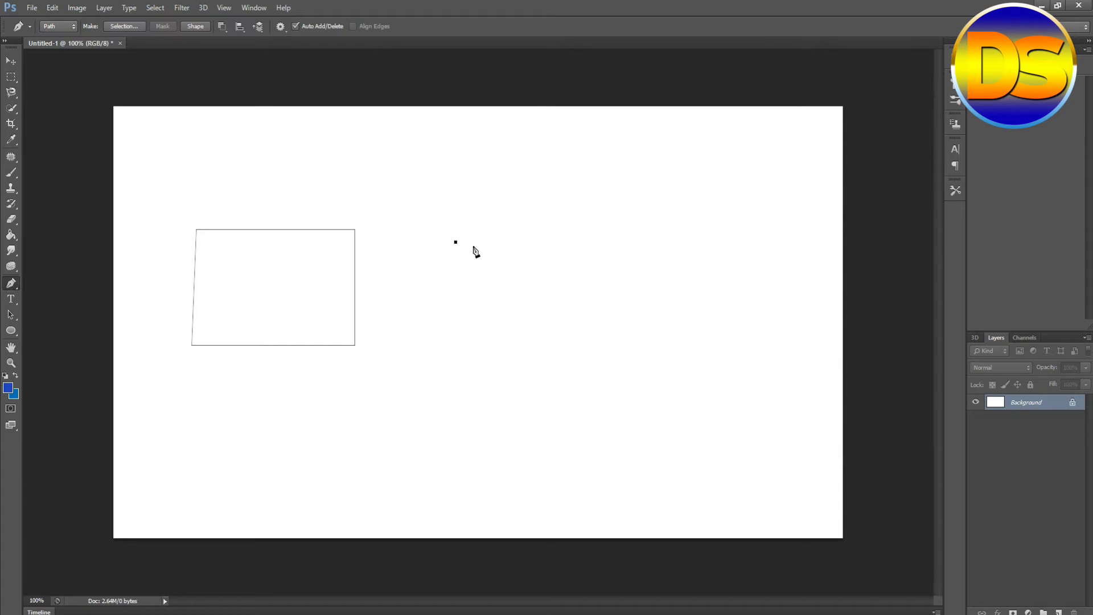
left_click(455, 161)
left_click(468, 149)
left_click_drag(469, 149, 487, 151)
left_click_drag(488, 150, 488, 149)
left_click(469, 148, "alt")
key("alt")
left_click(591, 148)
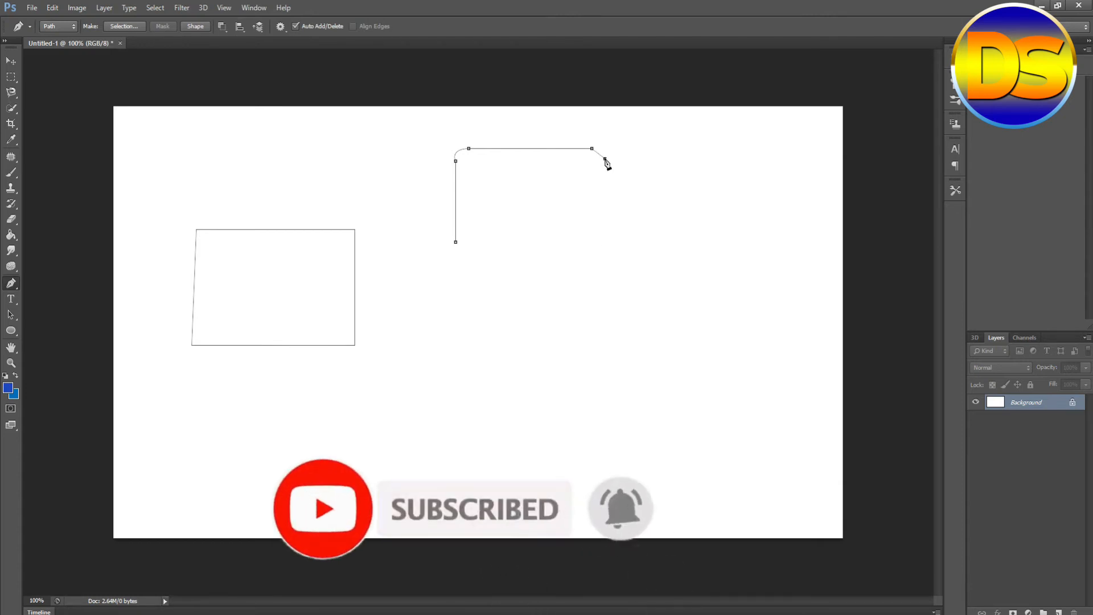
Step: Add the curved upper-right corner and a straight vertical right side to the rounded rectangle path
left_click_drag(605, 159, 606, 172)
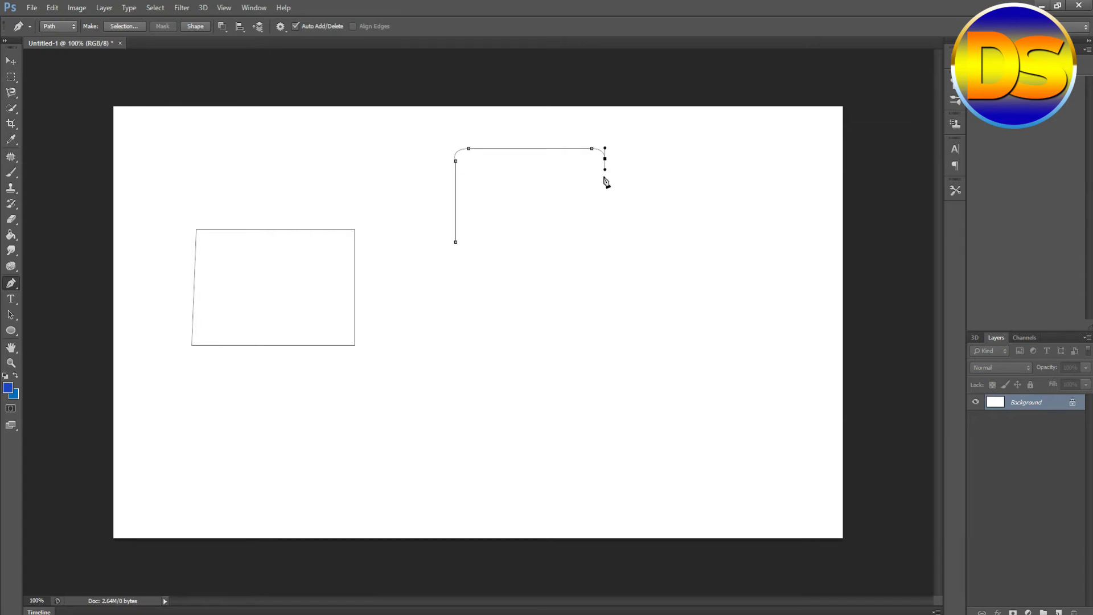
left_click(605, 159)
left_click(609, 240)
key("ctrl+z")
left_click(608, 239, "shift")
Step: Curve the rounded rectangle's lower-right corner, add its bottom edge and close the path with a curved lower-left corner
left_click_drag(596, 258, 584, 260)
left_click_drag(584, 258, 583, 259)
left_click(597, 259)
left_click(462, 257)
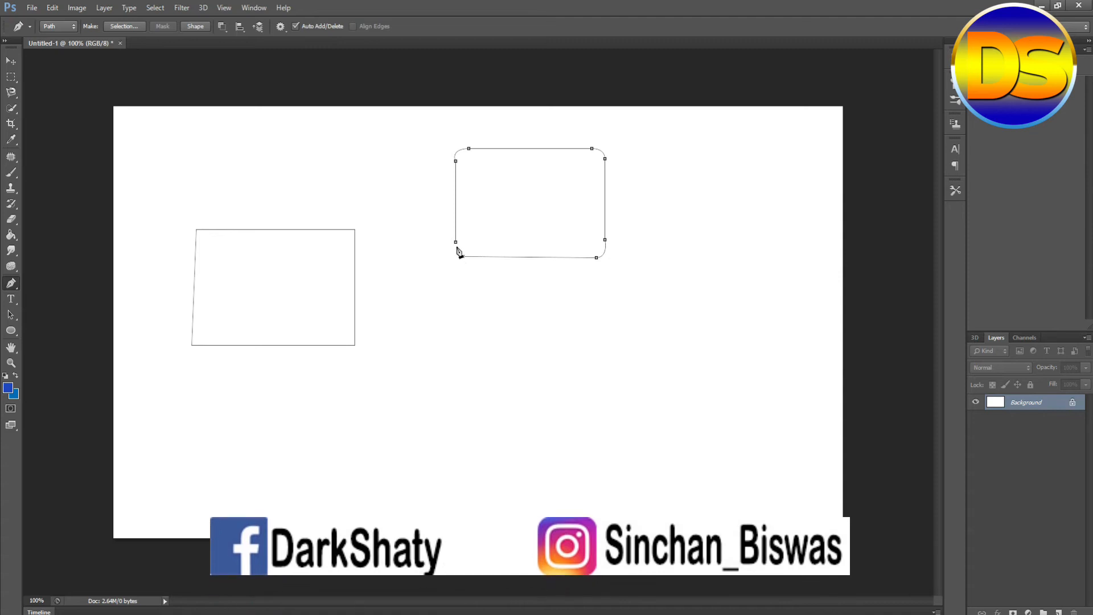
left_click_drag(456, 243, 462, 227)
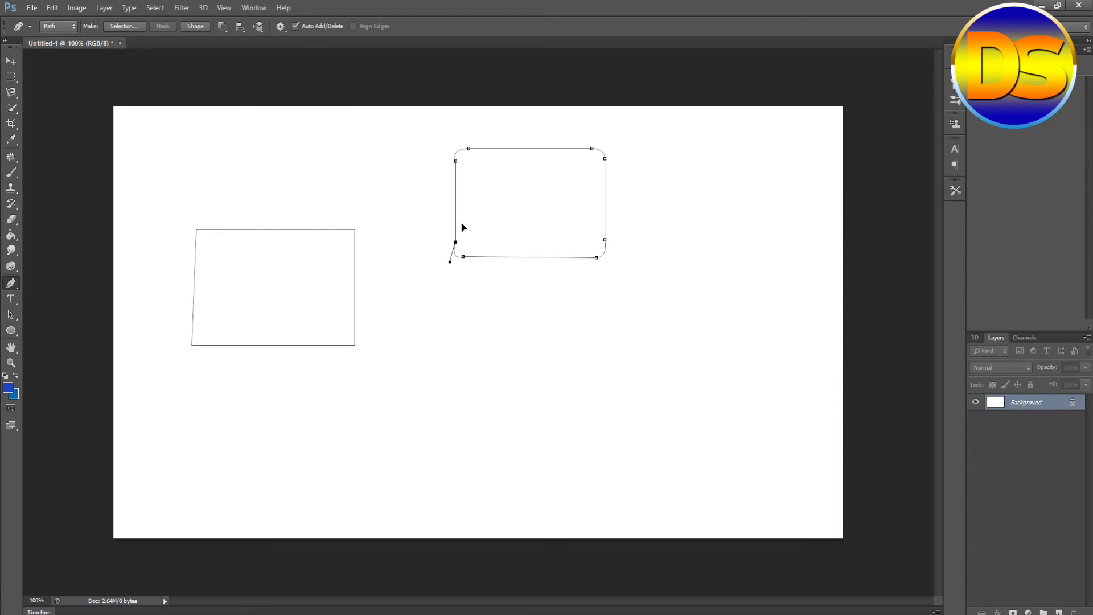
left_click_drag(462, 224, 462, 223)
Step: Draw a closed leaf-shaped path below the rounded rectangle from two opposing curves meeting at pointed ends
left_click(447, 355)
left_click_drag(552, 353, 608, 406)
left_click_drag(447, 356, 451, 357)
key("ctrl+z")
key("alt")
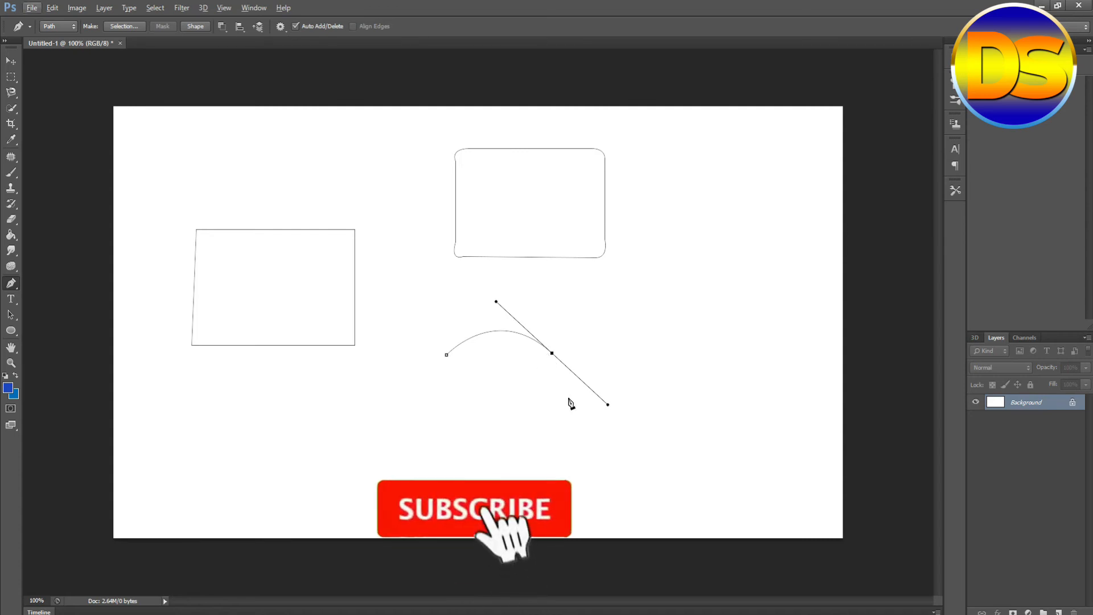
key("alt")
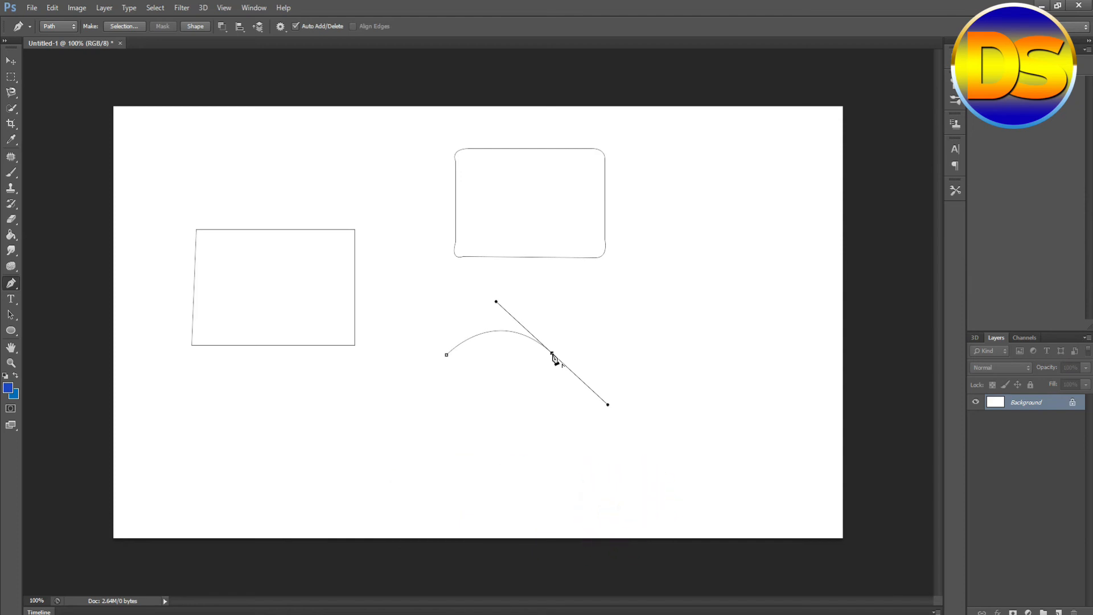
left_click(552, 354, "alt")
left_click_drag(447, 355, 369, 326)
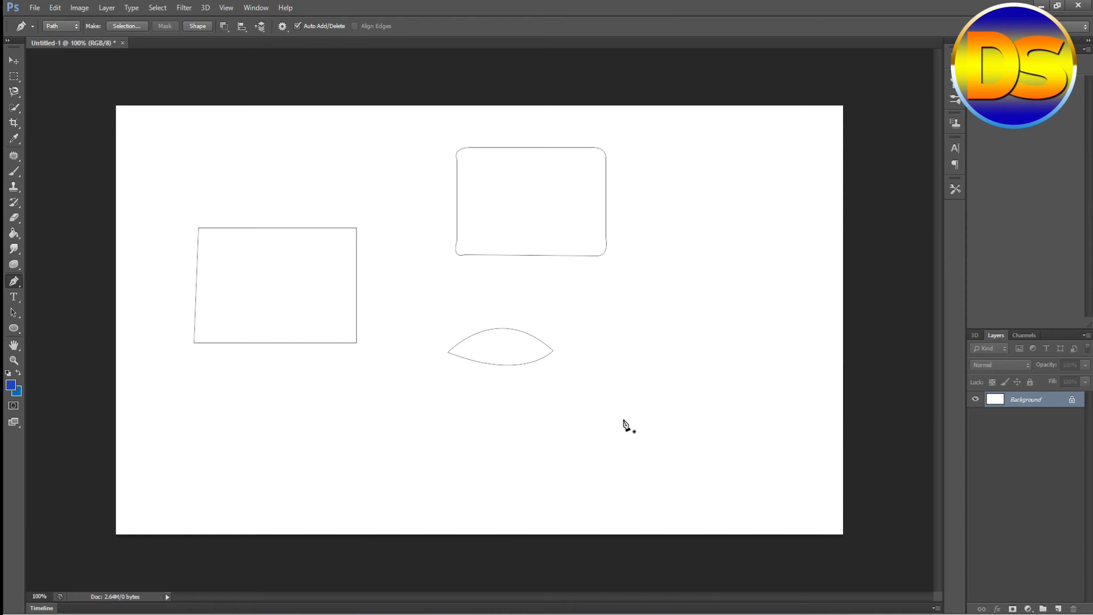
Step: Start a head-and-shoulders outline in the canvas's lower right with the left torso side, rounded shoulder and curved neck
left_click(617, 503)
left_click(610, 436)
key("ctrl+z")
left_click(613, 436)
left_click(625, 419)
left_click_drag(627, 420, 646, 420)
left_click(625, 420)
left_click(653, 416)
left_click_drag(654, 391, 647, 378)
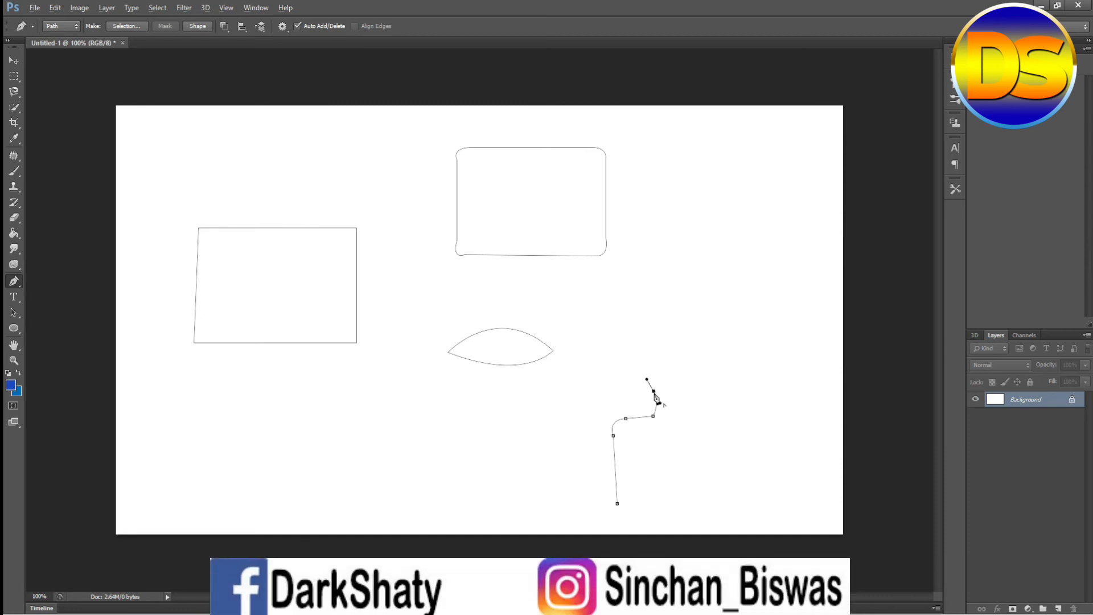
left_click(654, 393)
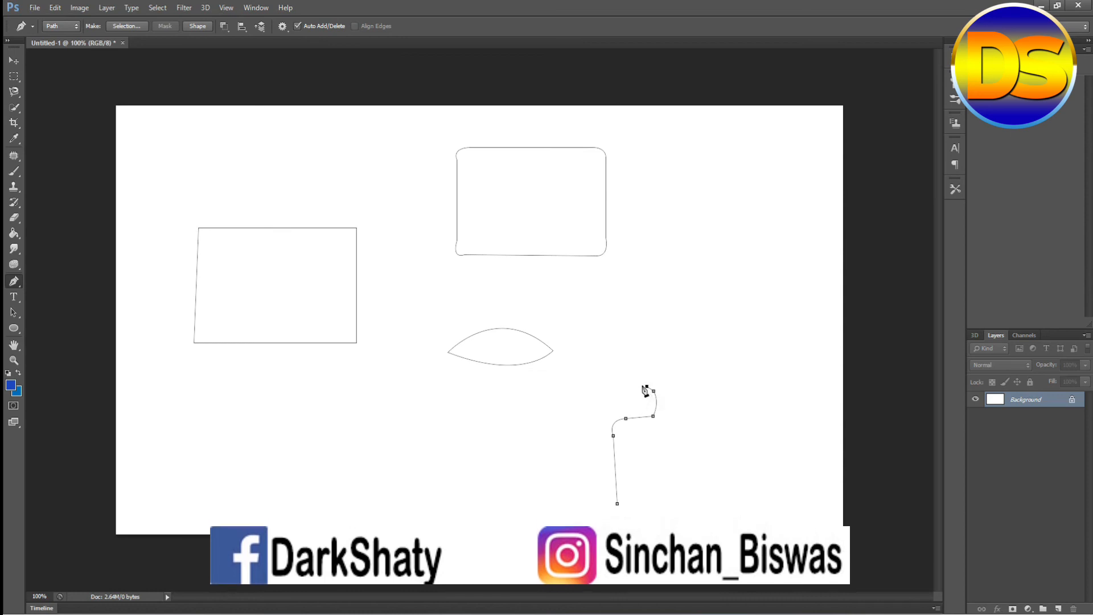
Step: Continue the figure's outline with the left jaw and a rounded head curving over and down to the right jaw
left_click(641, 382)
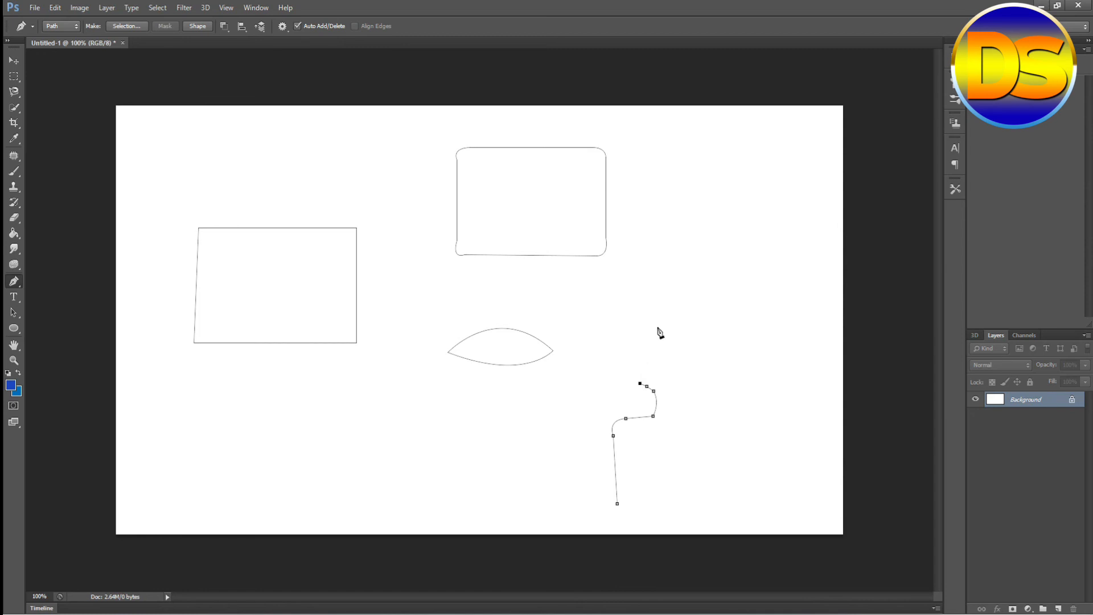
left_click_drag(659, 328, 704, 329)
left_click(659, 327, "alt")
left_click_drag(683, 381, 666, 441)
left_click(683, 382, "alt")
Step: Add the right jawline, curved right side of the neck and rounded right shoulder to the figure's outline
left_click(680, 388)
left_click(673, 393)
left_click_drag(676, 413, 681, 419)
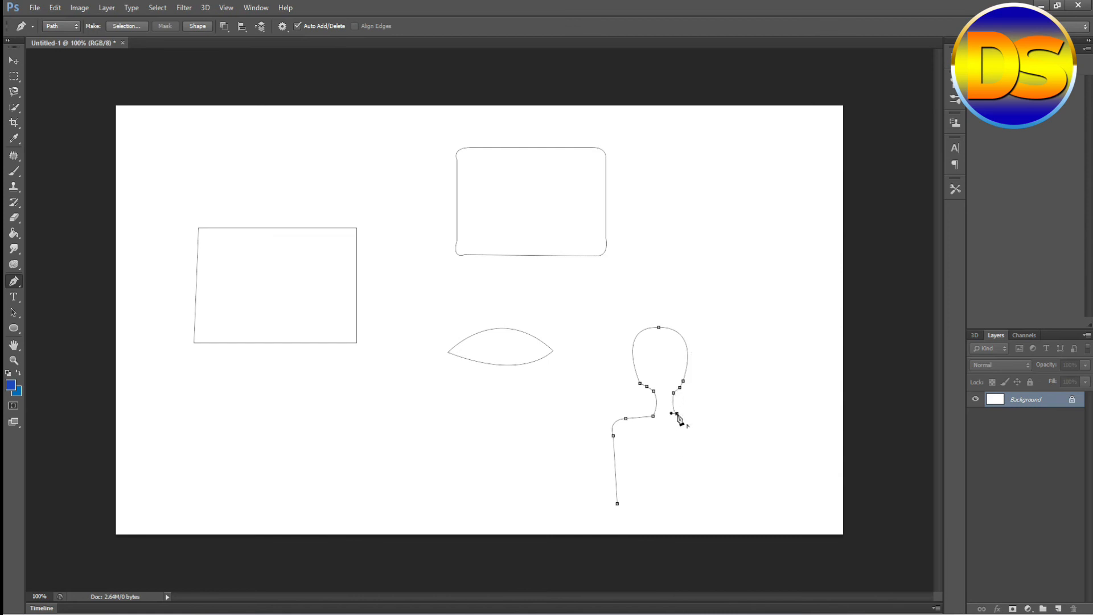
left_click(707, 412)
left_click_drag(718, 426, 717, 442)
Step: Draw the figure's right torso side as a straight vertical line and close the outline along the bottom
left_click(726, 494)
key("ctrl+z")
left_click(718, 495, "shift")
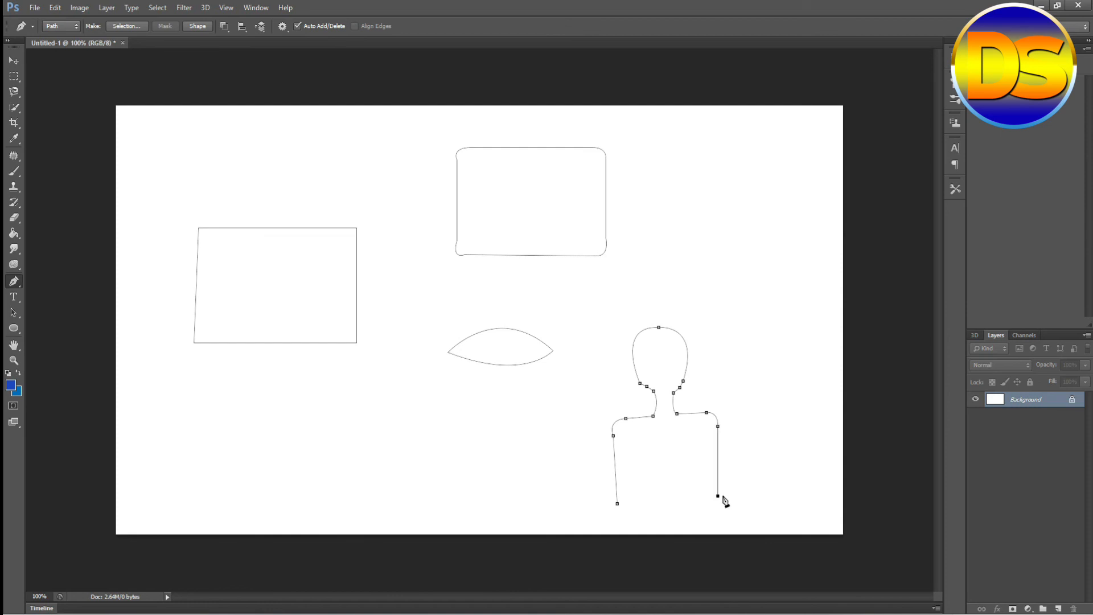
left_click(619, 505)
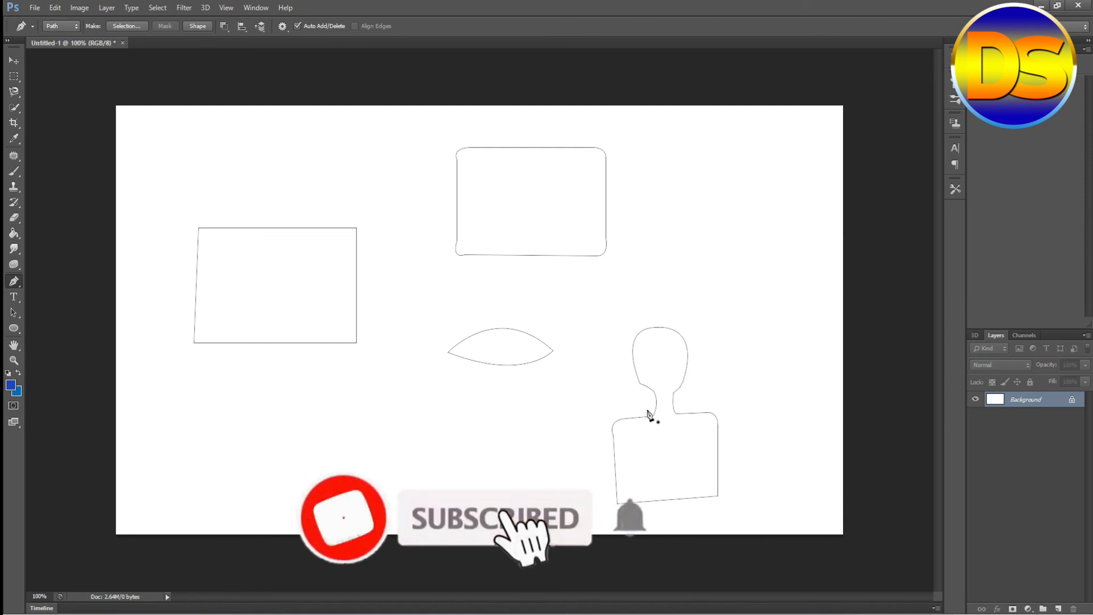